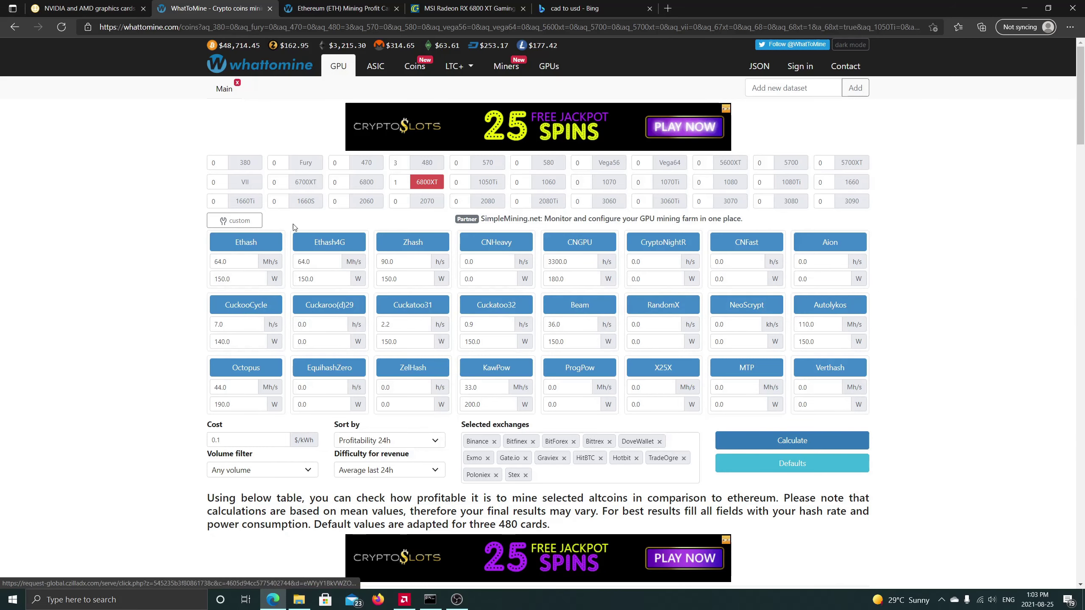
# Highlight the 64.0 Ethash hashrate and Ethereum's $4.31 daily profit, then bring up the Ethereum calculator page.
pyautogui.doubleClick(220, 261)
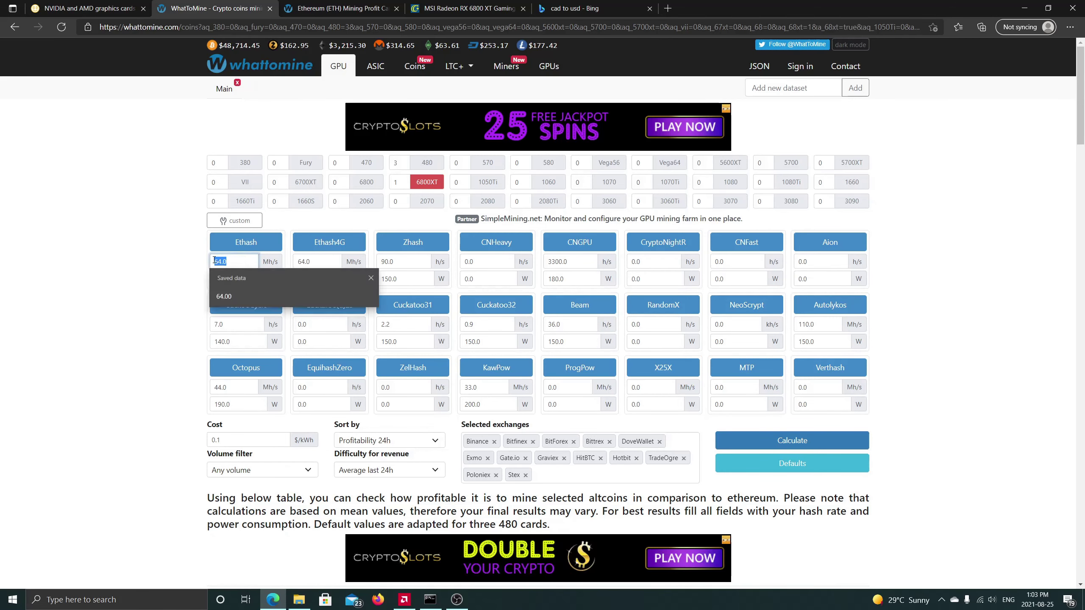
pyautogui.click(162, 244)
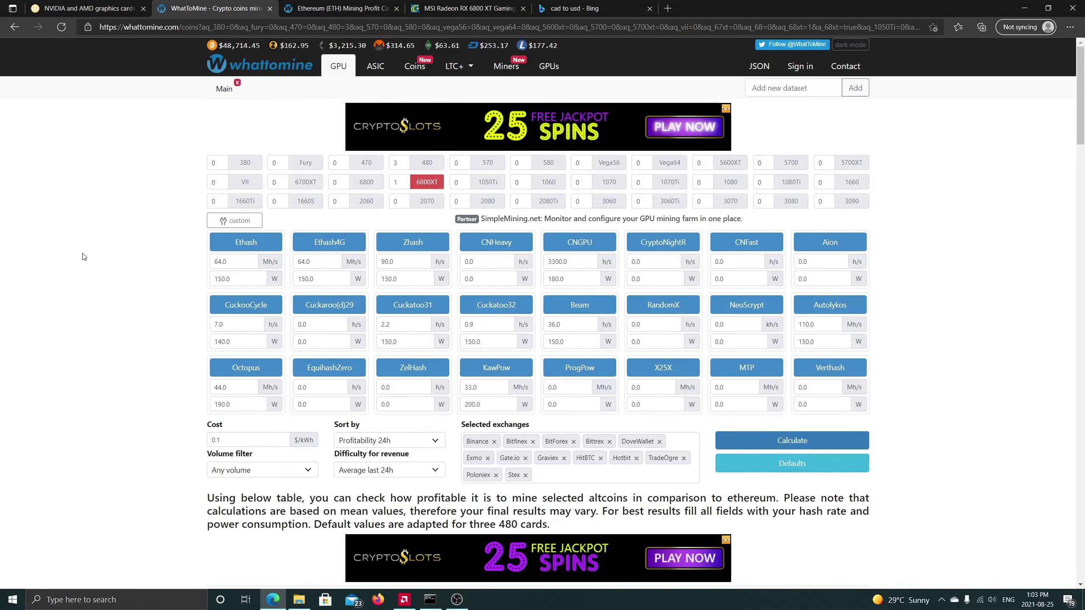
pyautogui.scroll(-6, 571, 239)
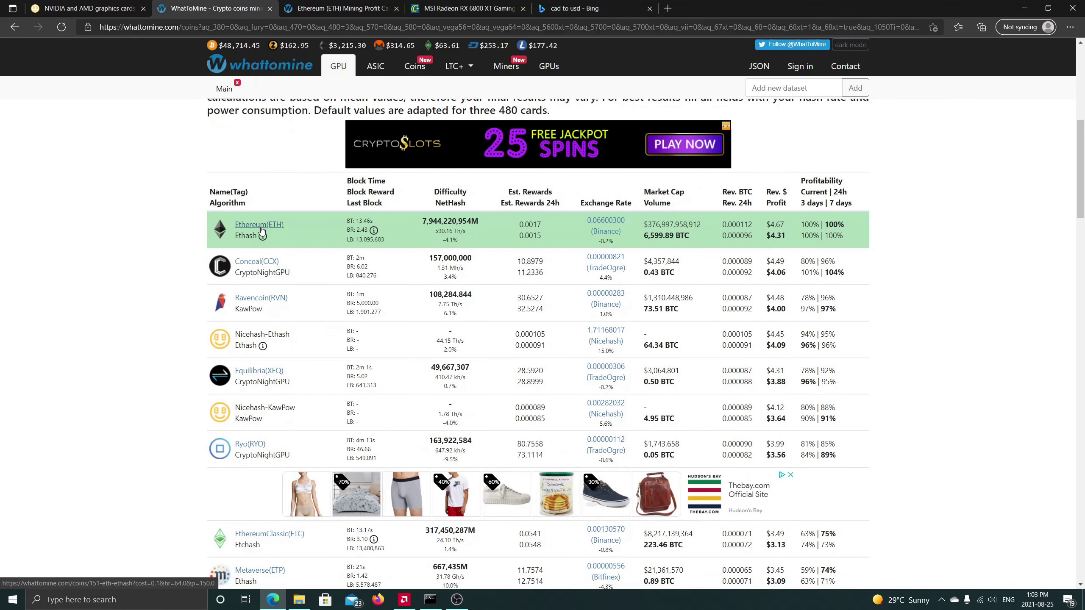
pyautogui.doubleClick(788, 235)
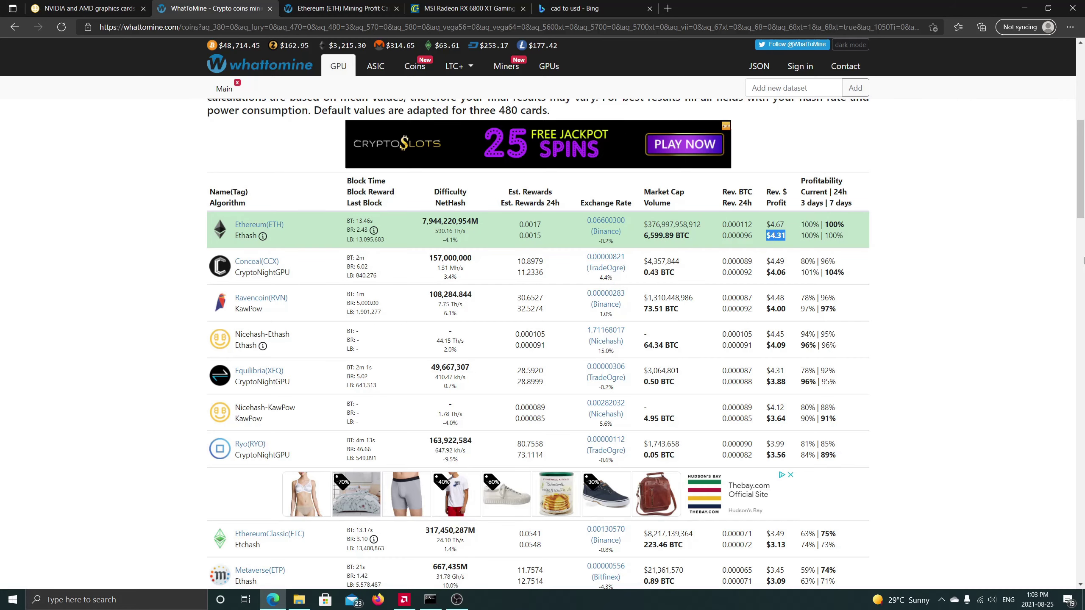
pyautogui.click(325, 9)
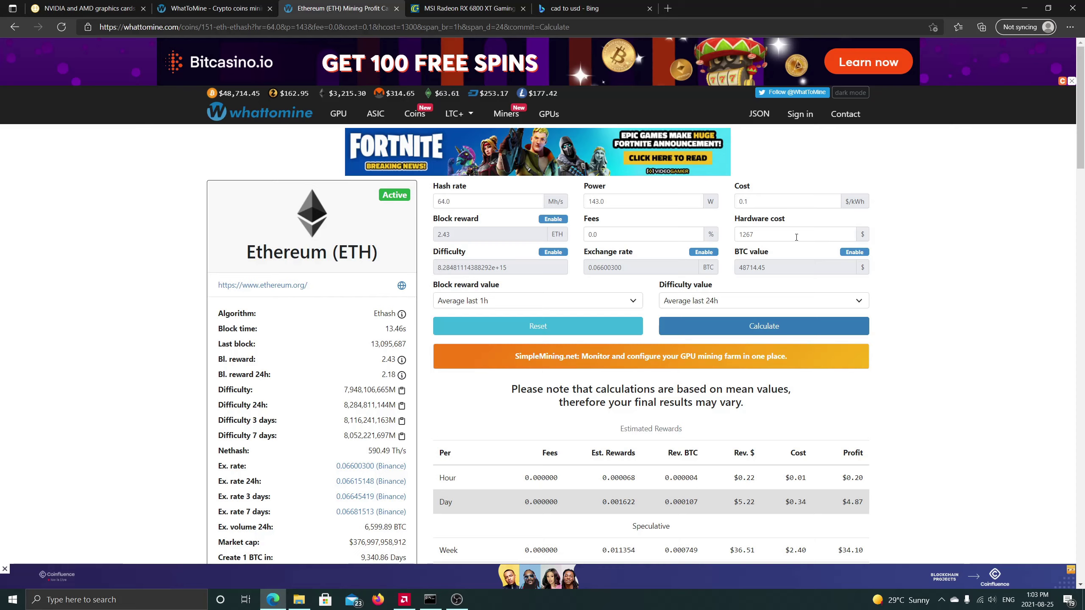
pyautogui.hotkey('ctrl', 'Tab')
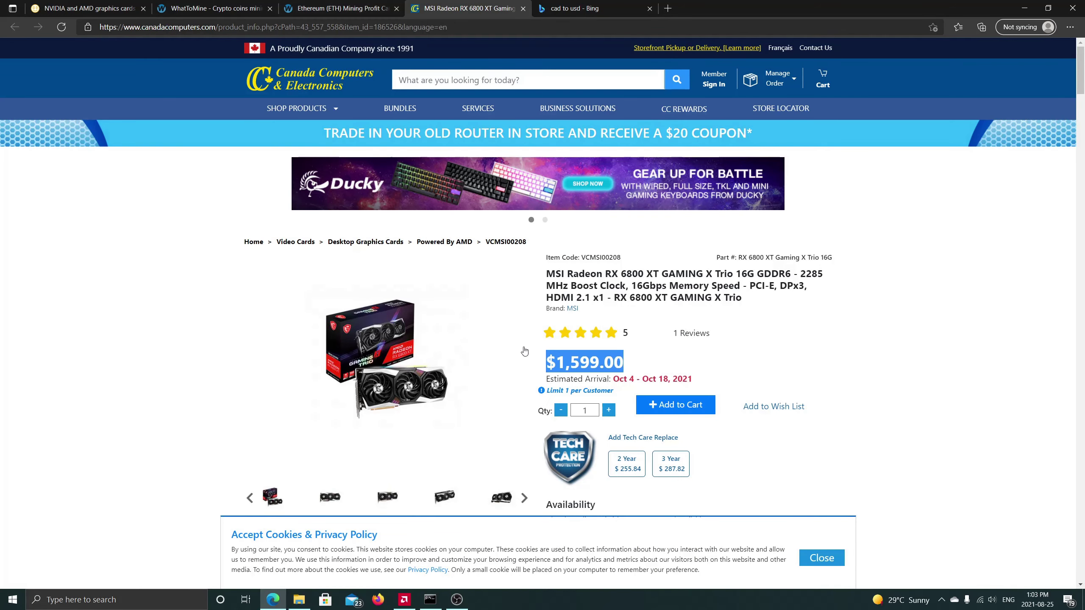
pyautogui.click(514, 336)
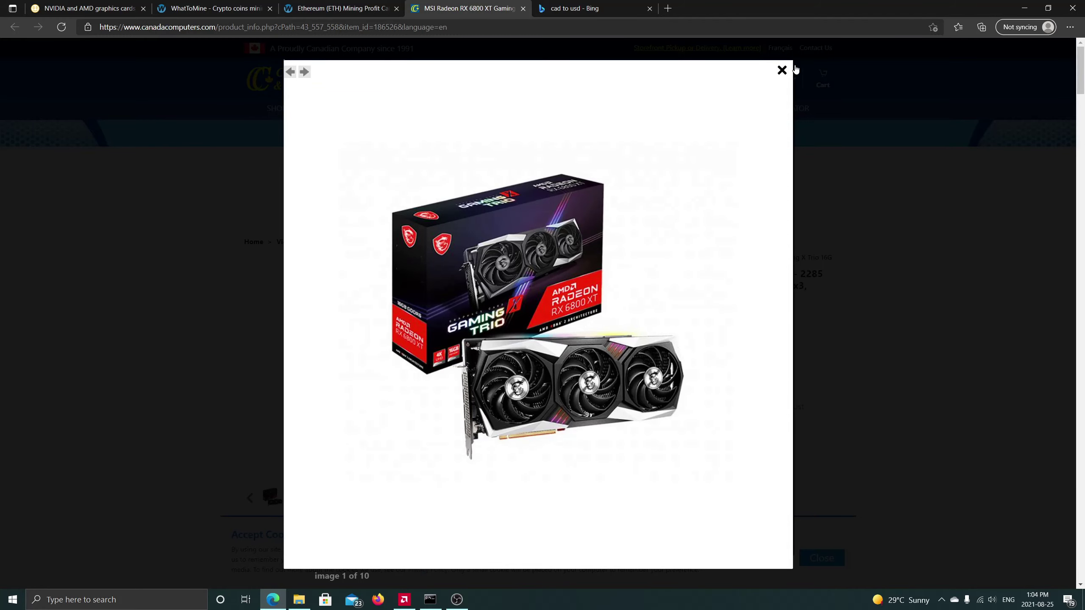
pyautogui.click(783, 70)
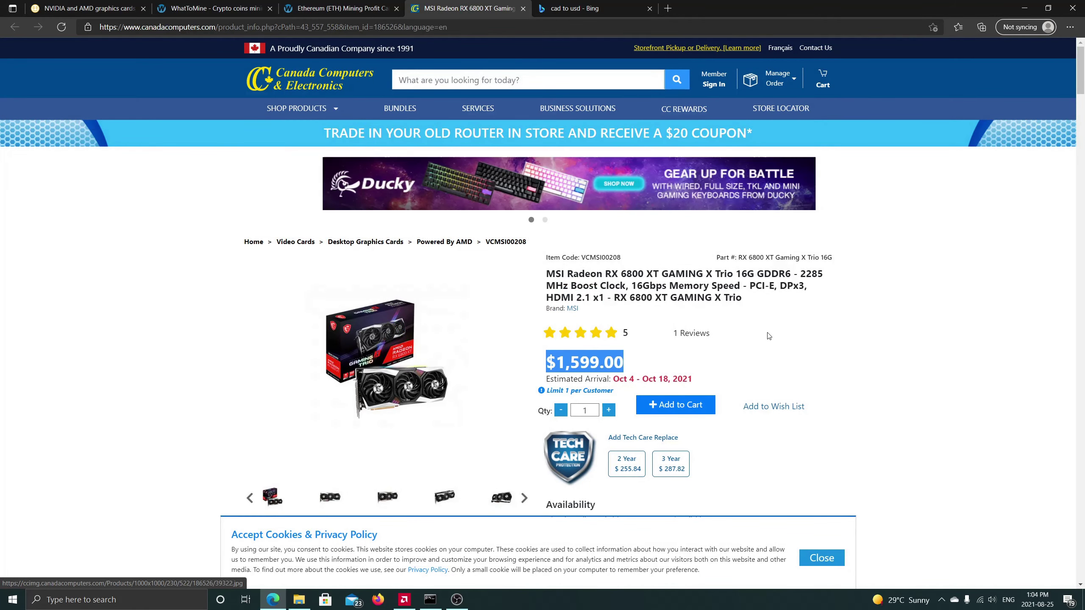
pyautogui.click(342, 8)
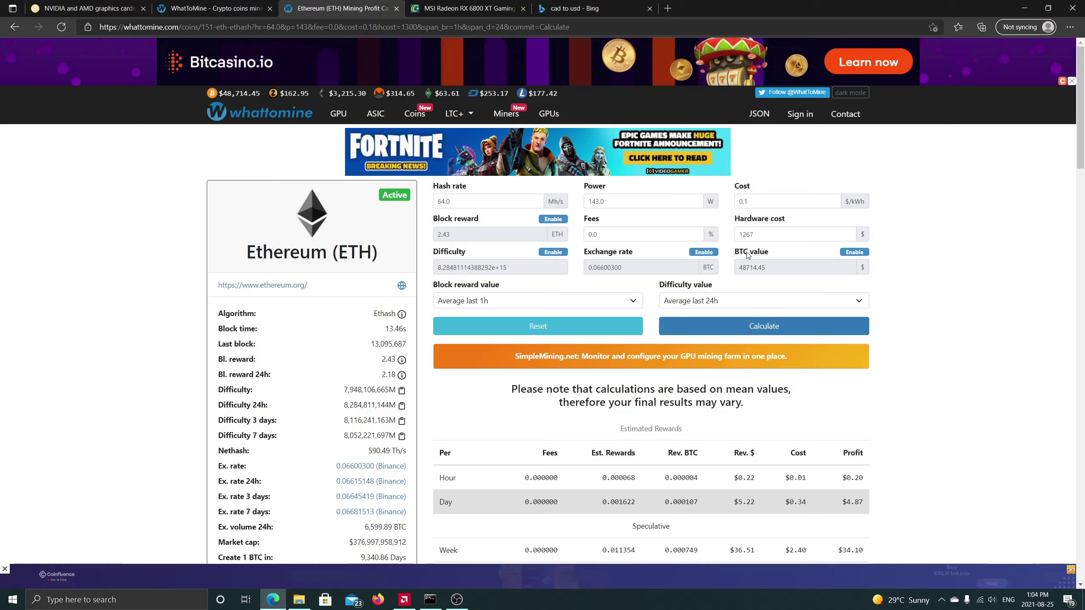
pyautogui.scroll(-1, 389, 349)
pyautogui.scroll(-5, 390, 350)
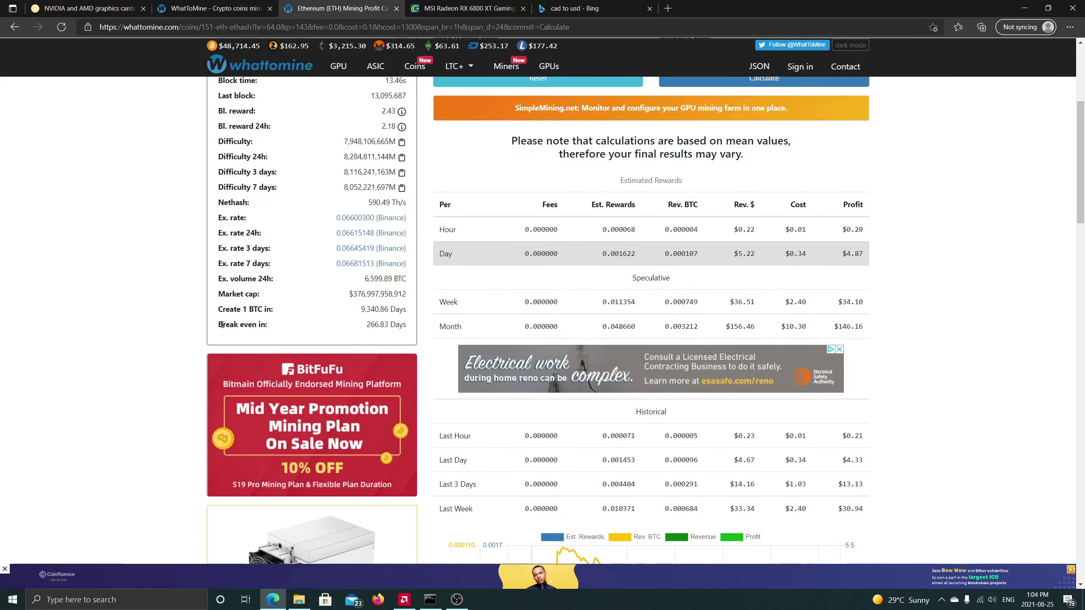
pyautogui.moveTo(218, 324); pyautogui.dragTo(414, 326)
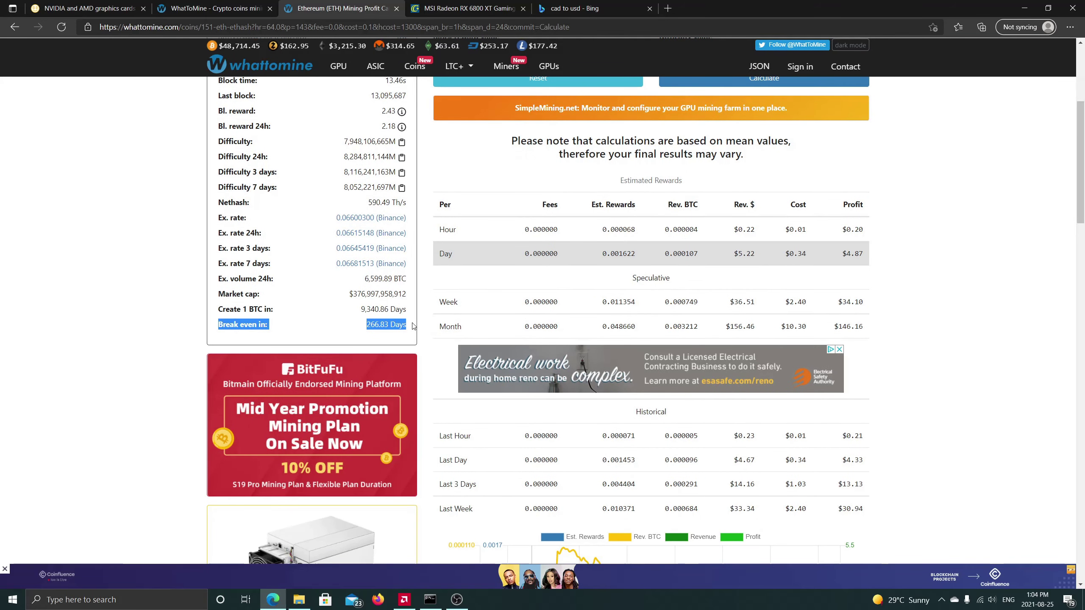
pyautogui.scroll(5, 414, 325)
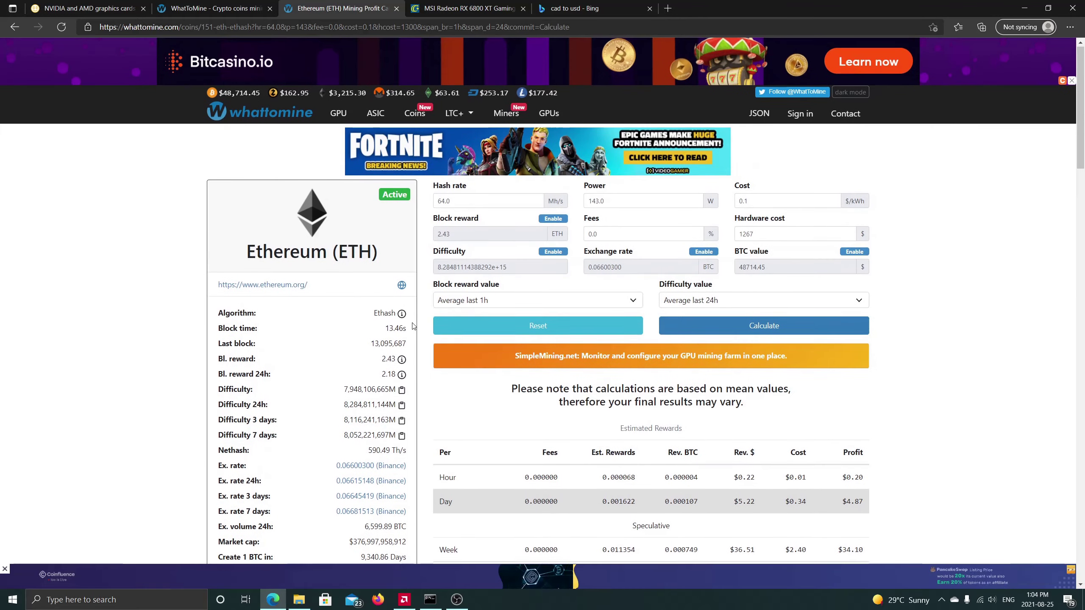
pyautogui.scroll(-1, 414, 325)
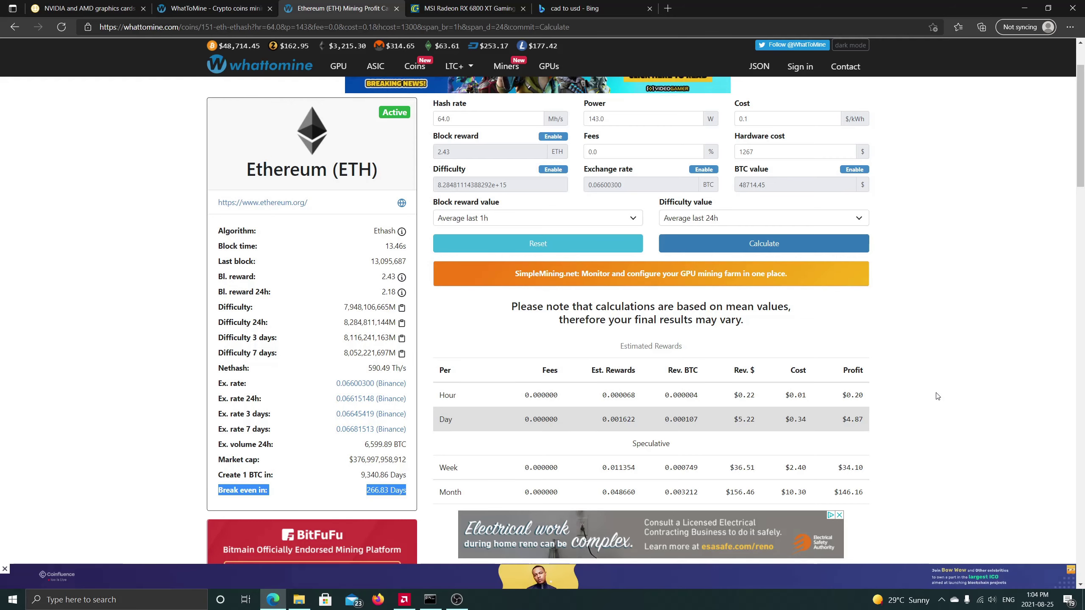
pyautogui.click(876, 427)
pyautogui.scroll(-1, 876, 426)
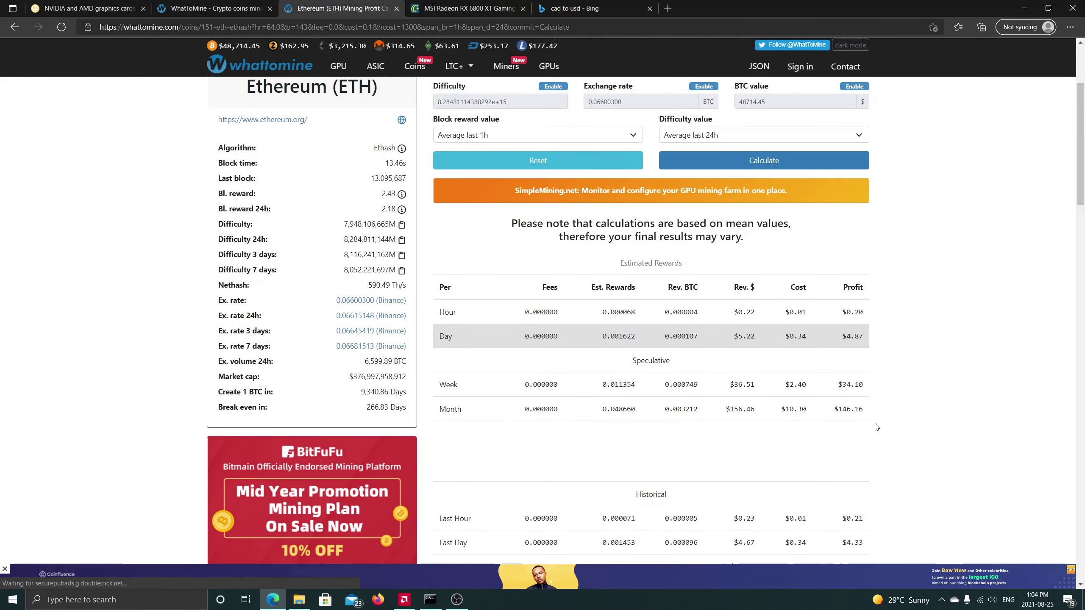
pyautogui.scroll(3, 876, 426)
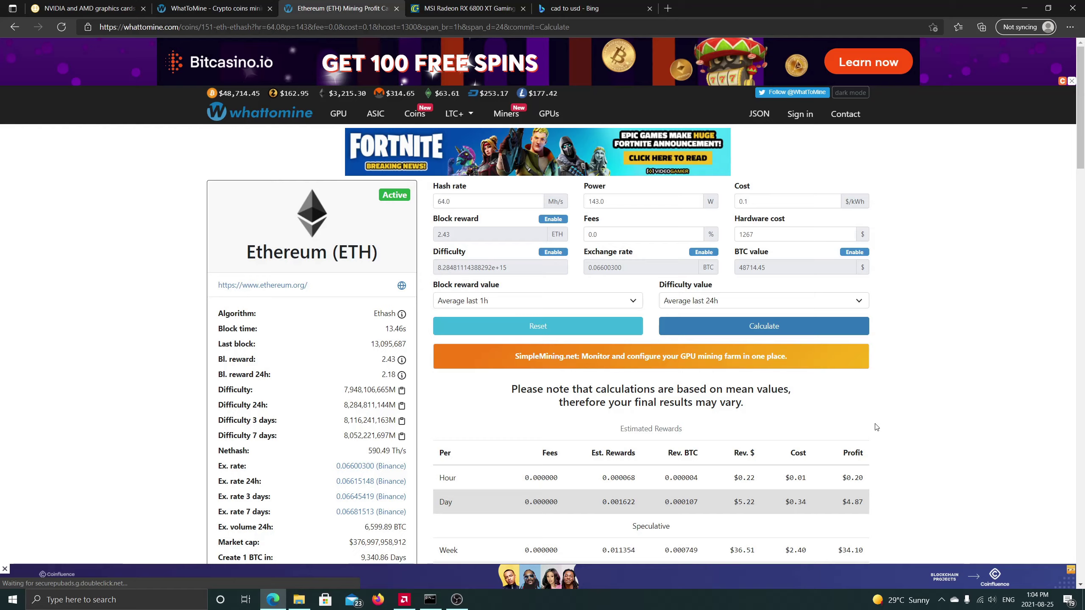
pyautogui.scroll(-3, 876, 426)
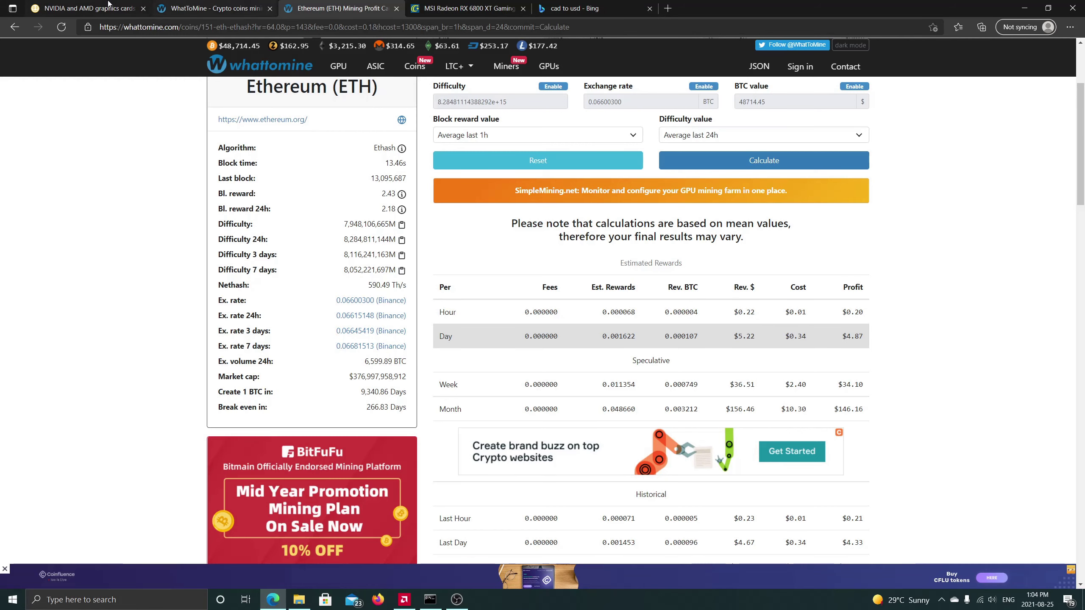
# Highlight the RX 6800 XT's 1500 core clock in NiceHash's AMD overclock settings table.
pyautogui.click(86, 8)
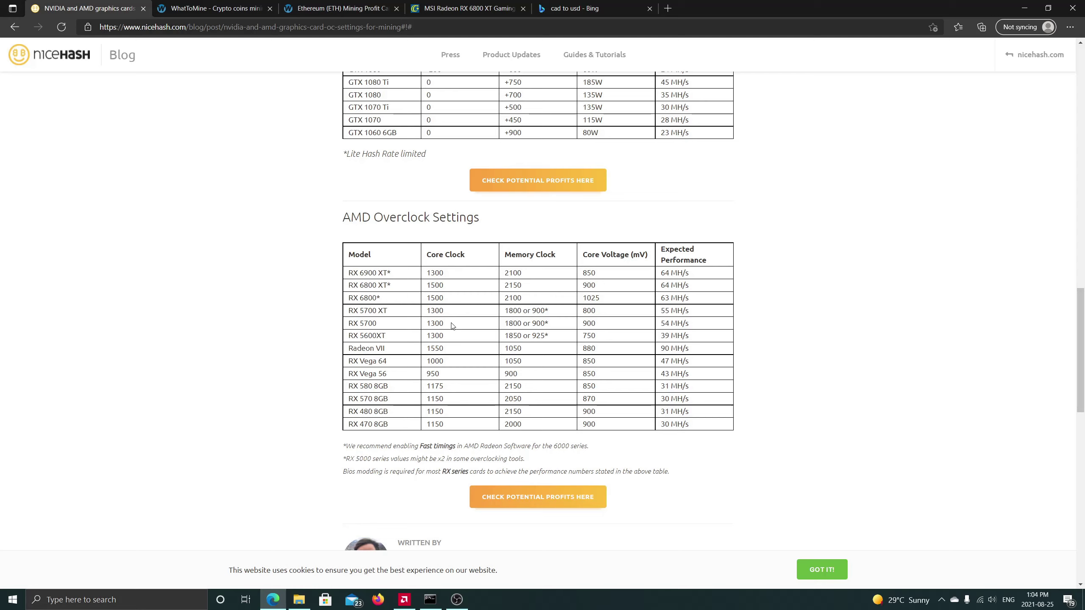
pyautogui.doubleClick(434, 285)
pyautogui.click(404, 599)
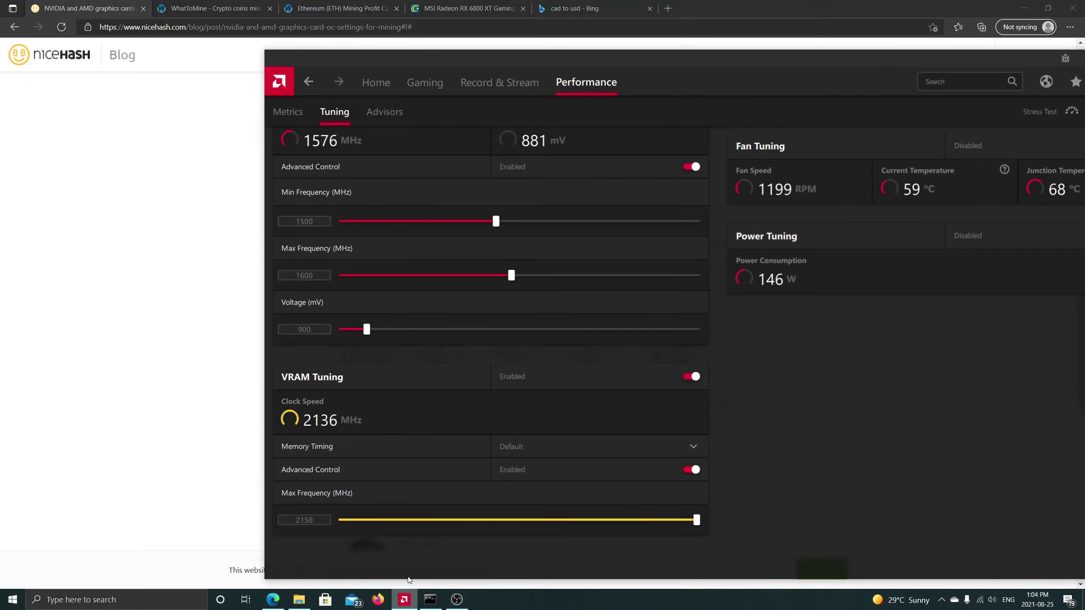
pyautogui.moveTo(625, 61); pyautogui.dragTo(438, 47)
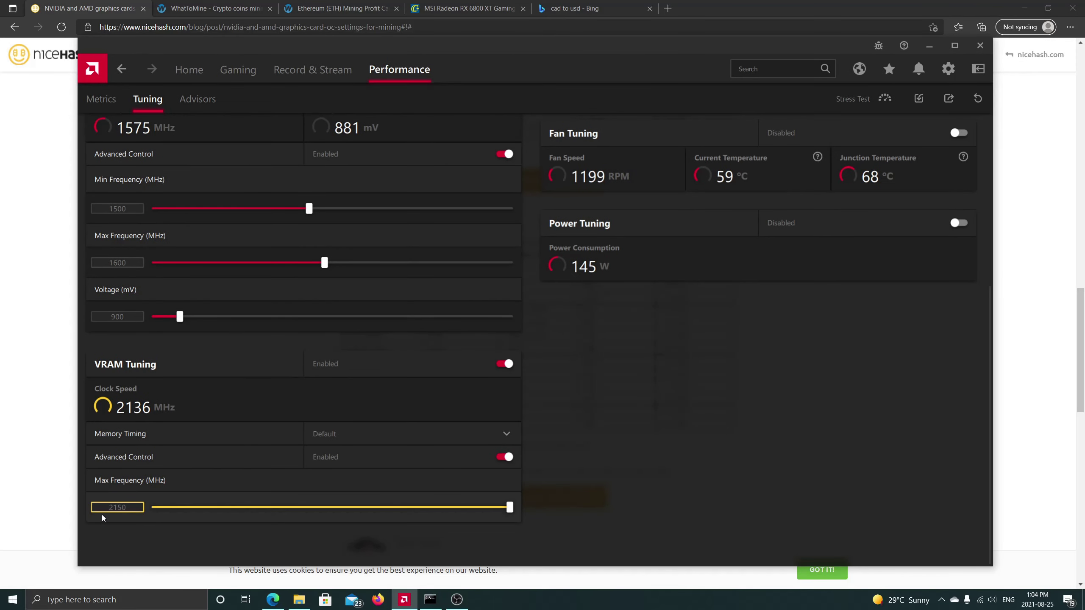
pyautogui.scroll(5, 132, 470)
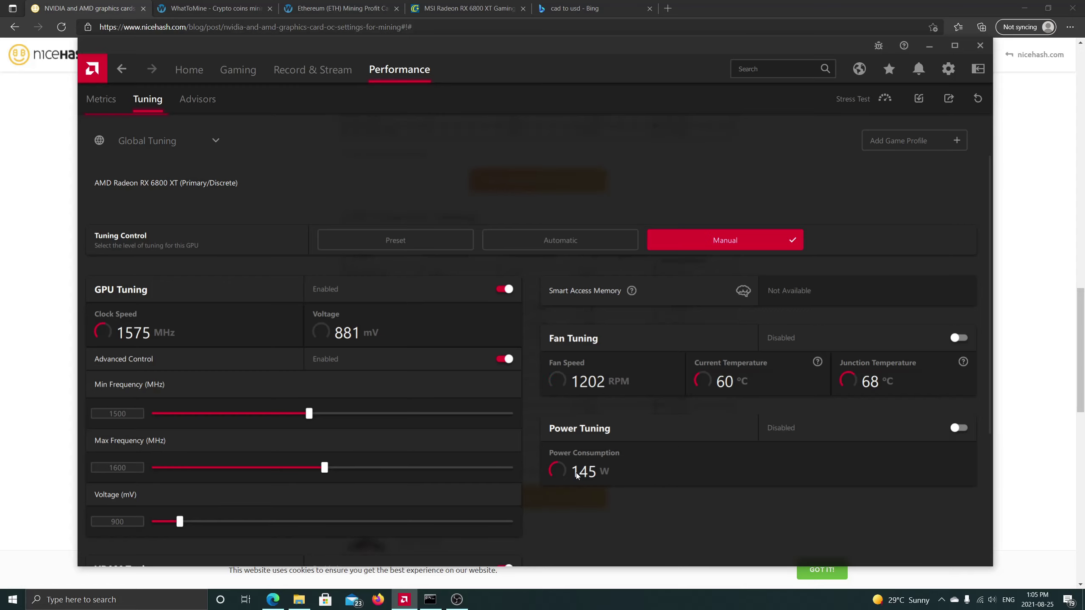
# Bring up the NBMiner console showing about 61.83 MH/s and move it to the screen centre.
pyautogui.click(1023, 223)
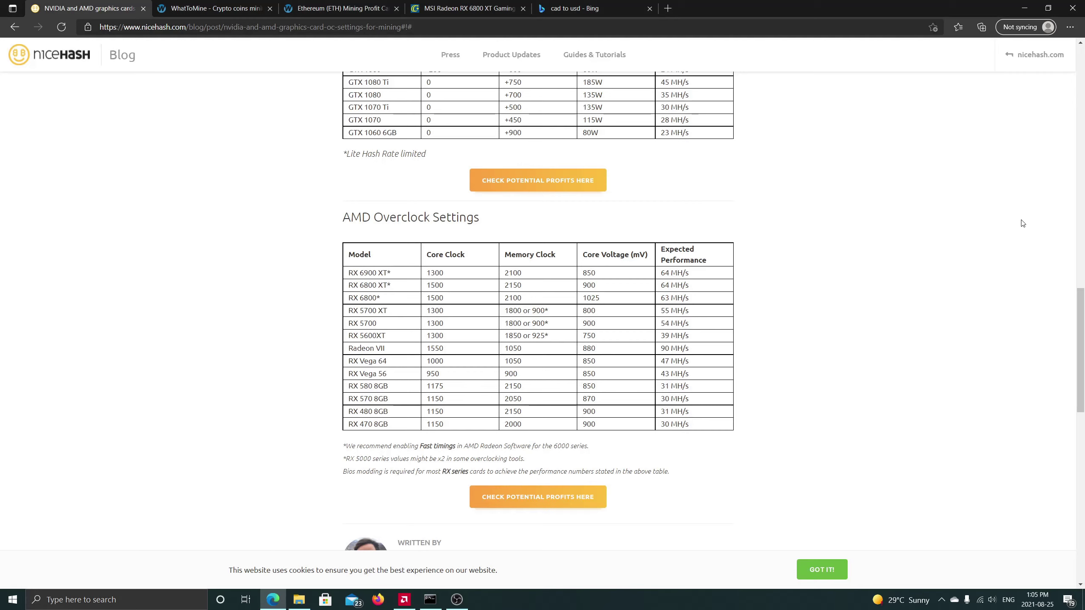
pyautogui.click(430, 599)
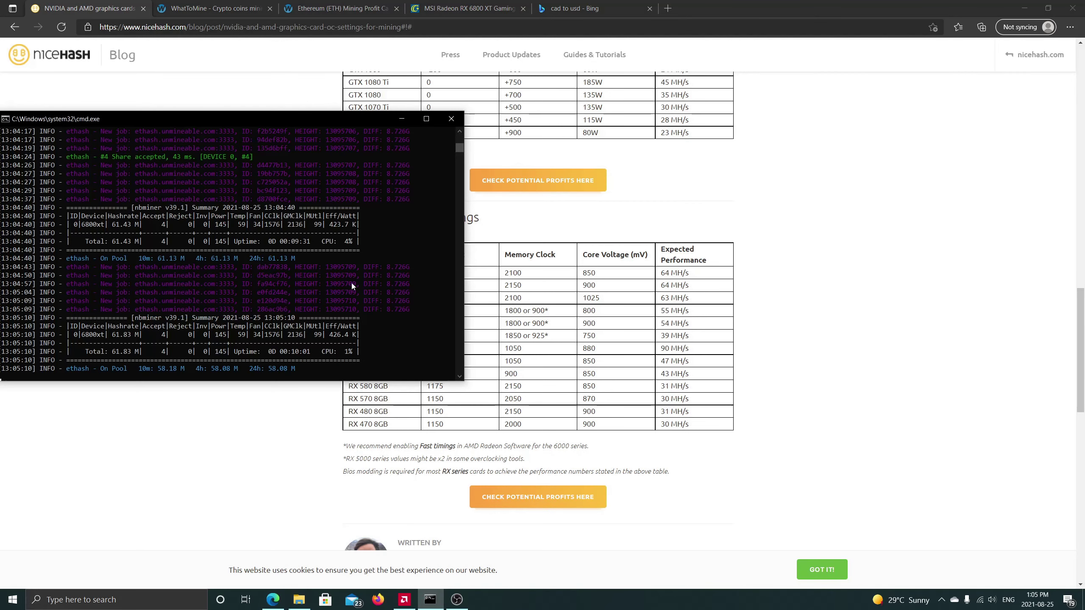
pyautogui.moveTo(211, 115); pyautogui.dragTo(483, 116)
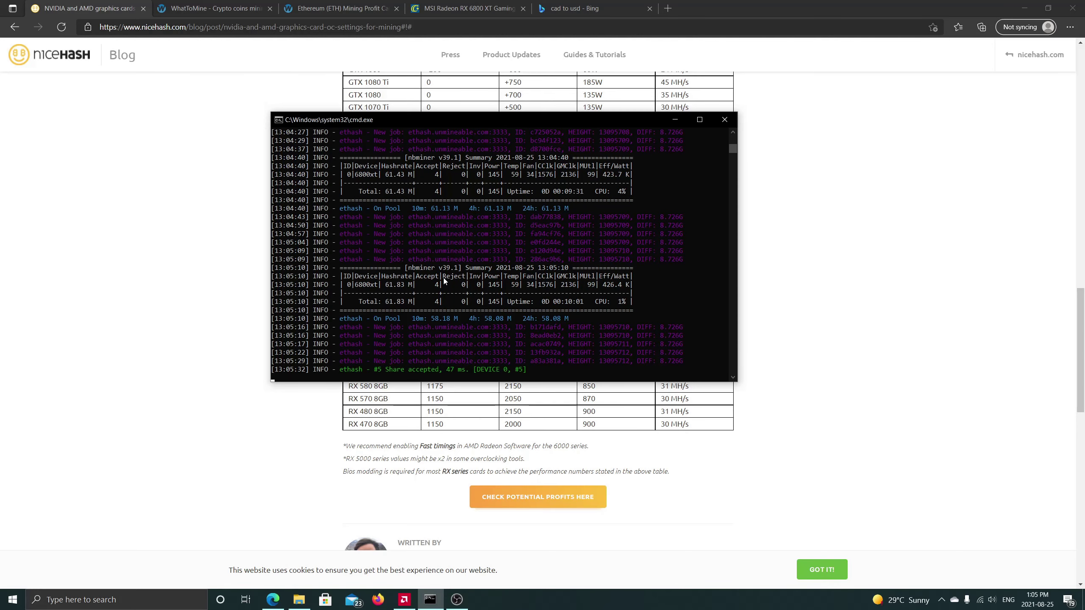
# Pass through the RX 6800 XT store listing and return to the Ethereum profit calculator.
pyautogui.click(468, 6)
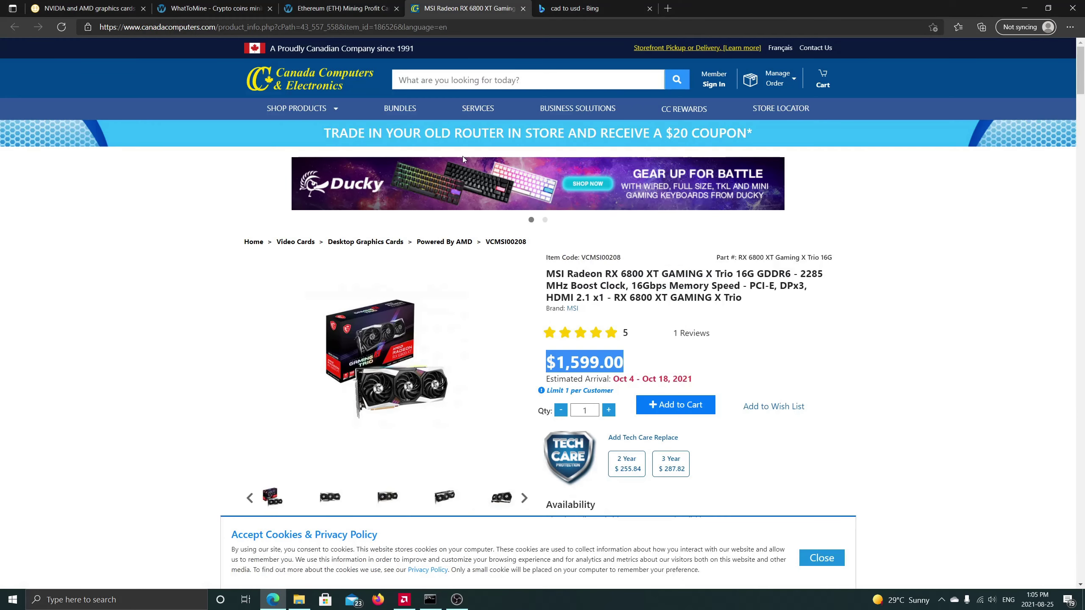
pyautogui.click(289, 5)
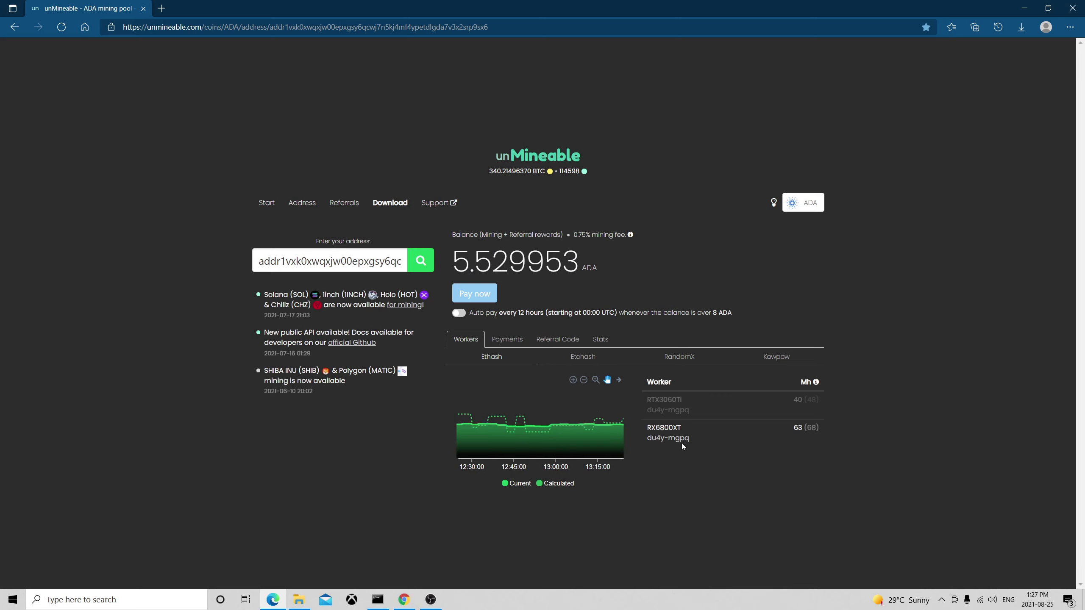
pyautogui.moveTo(649, 427); pyautogui.dragTo(682, 430)
pyautogui.click(566, 341)
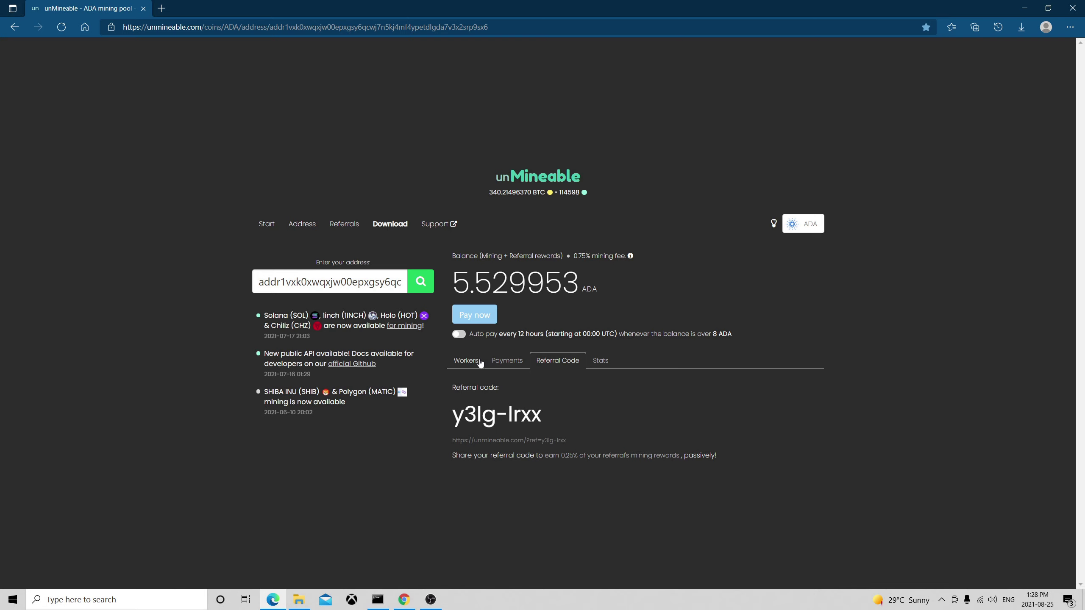
pyautogui.click(465, 361)
pyautogui.moveTo(599, 425)
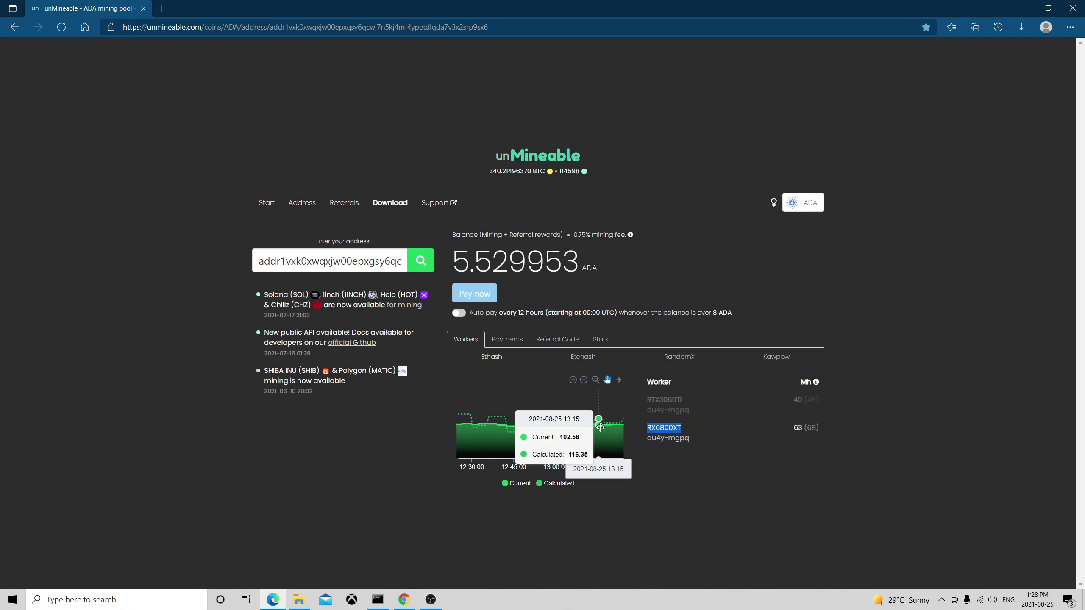